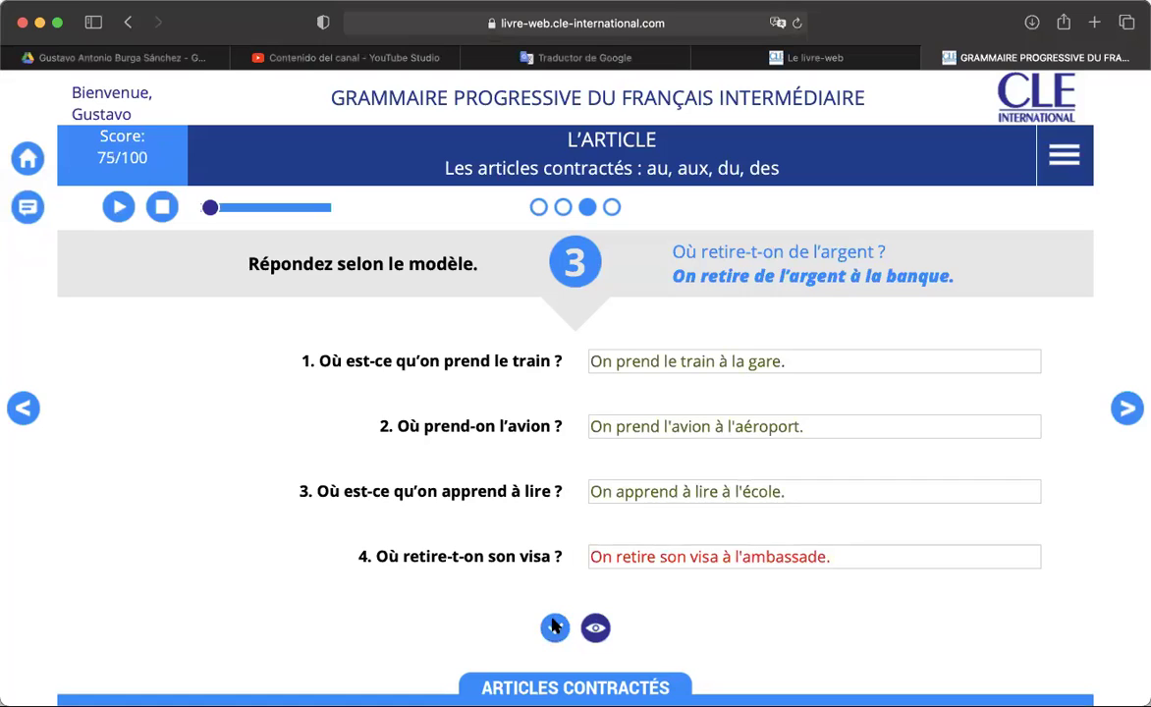
Step: Reveal the model answers for exercise 3 and highlight "à l'" and "l'ambassade." in the answer to question 4
click(589, 626)
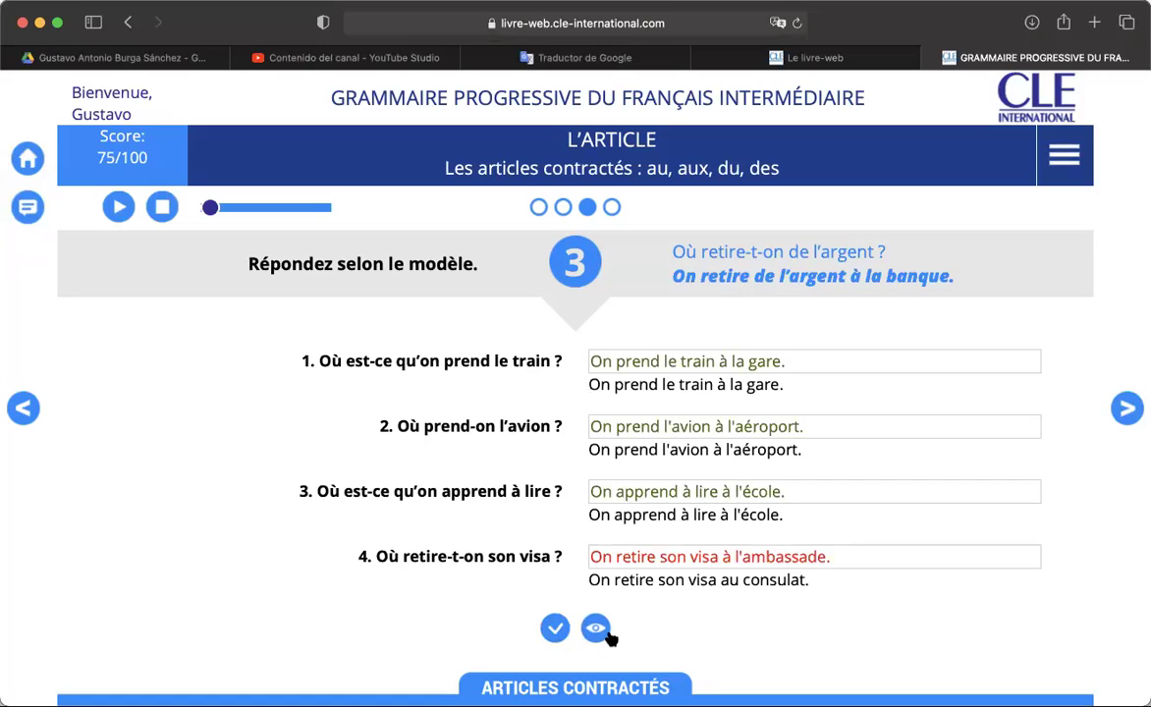
click(736, 556)
drag(744, 557, 723, 556)
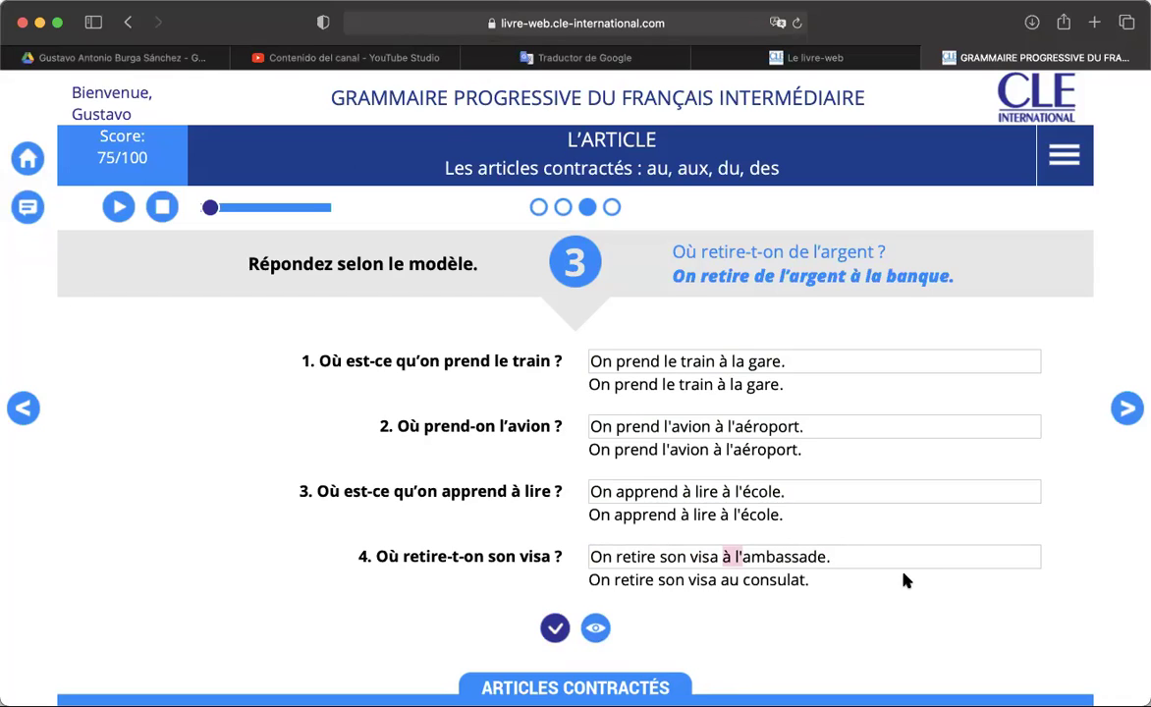
drag(847, 556, 732, 557)
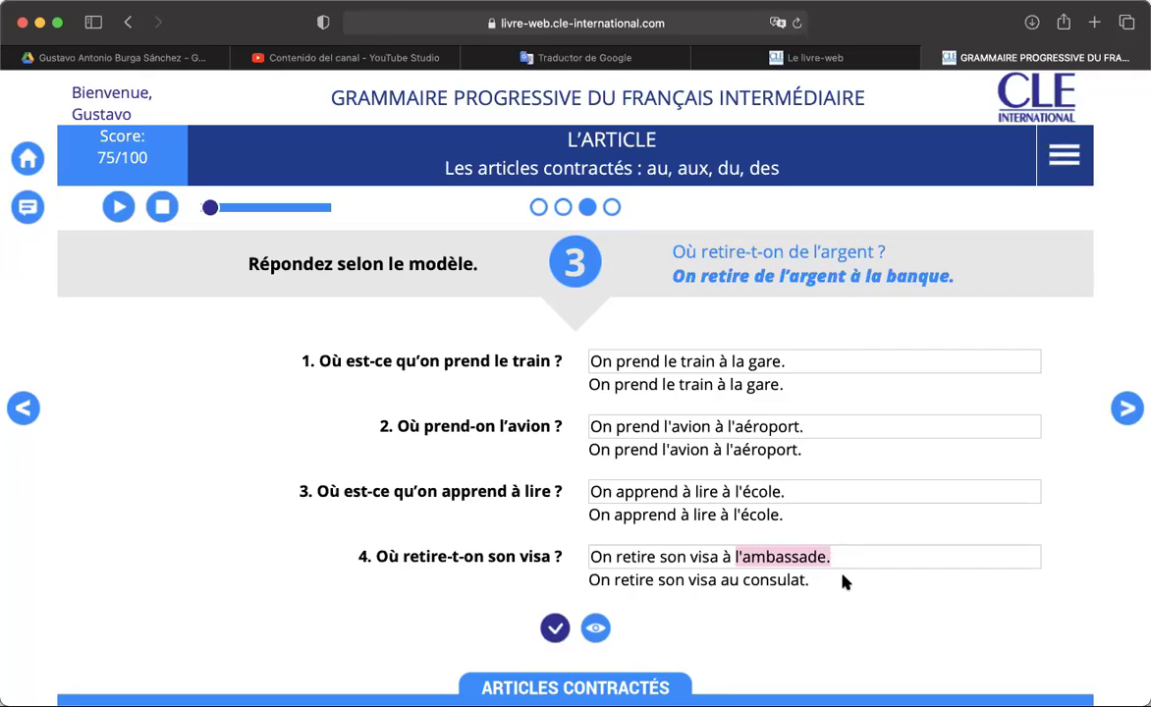
Step: Go to exercise 4 and answer item 1 (théâtre) with "je vais au théâtre ce soir, vous voulez venir?"
click(1124, 407)
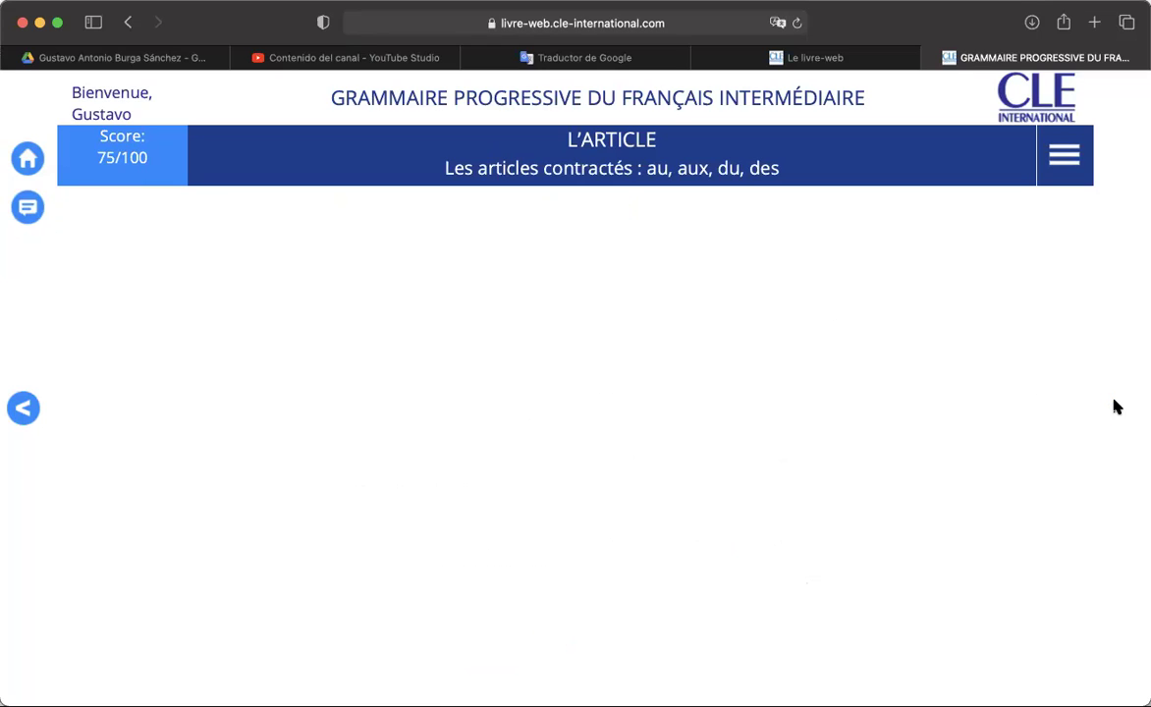
click(898, 366)
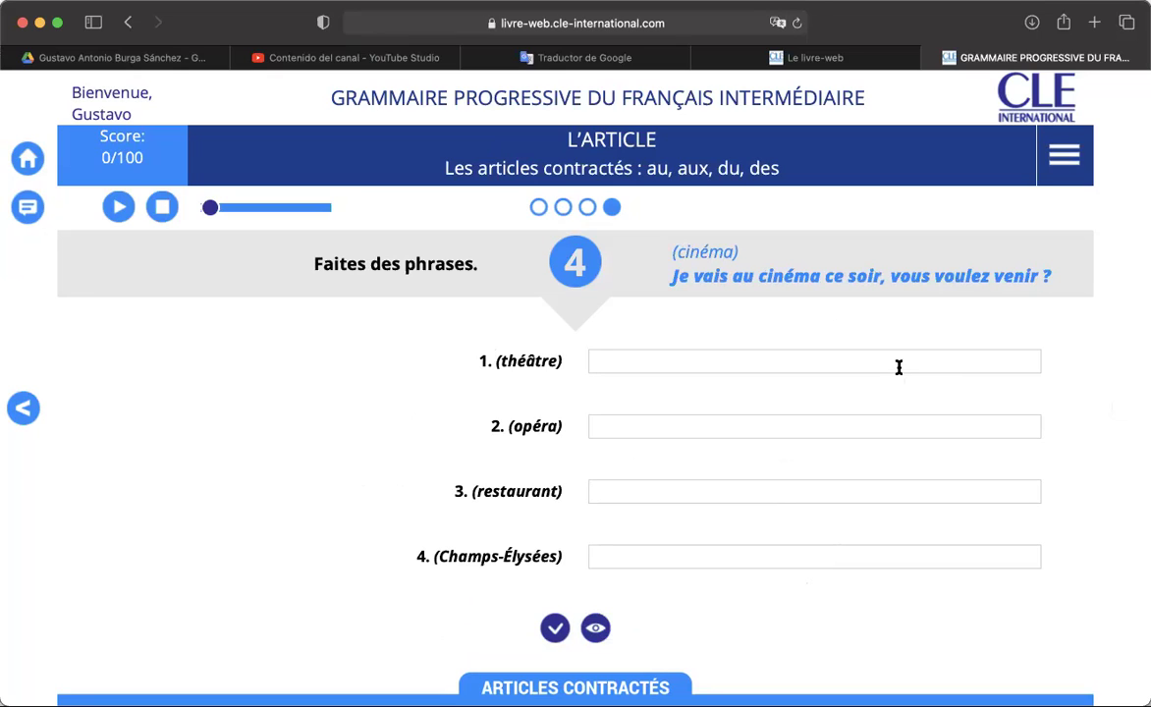
click(898, 366)
text(je vais au thé)
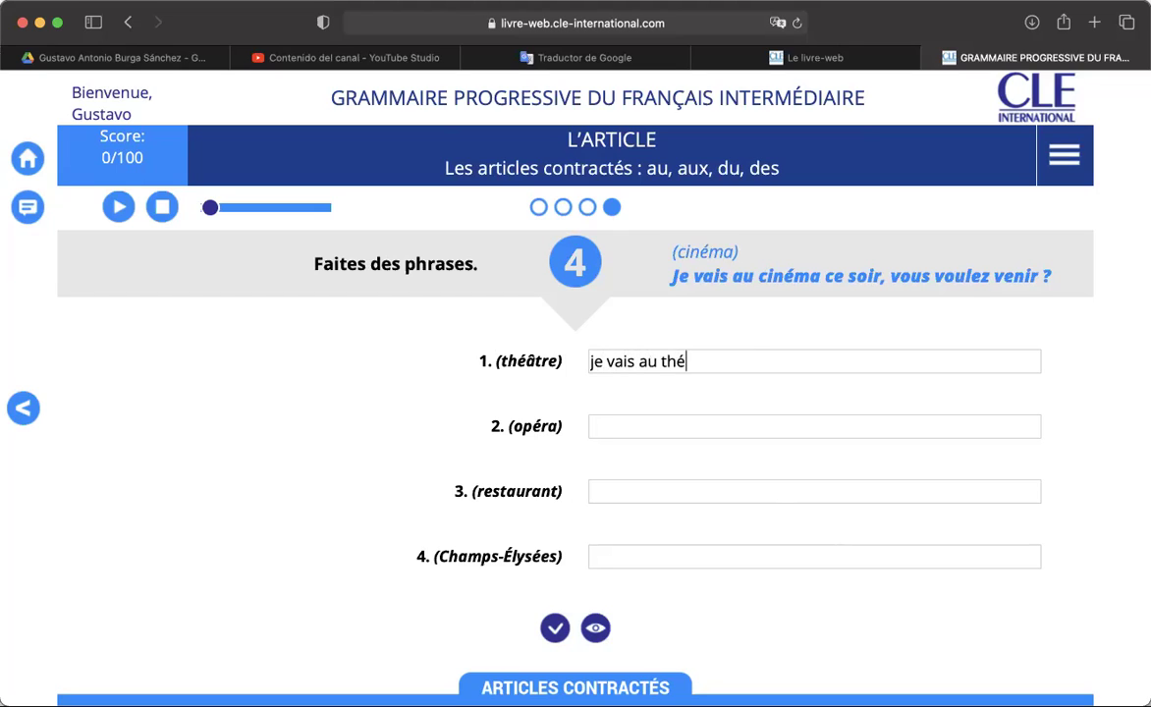
text(âtre ce soir, vo)
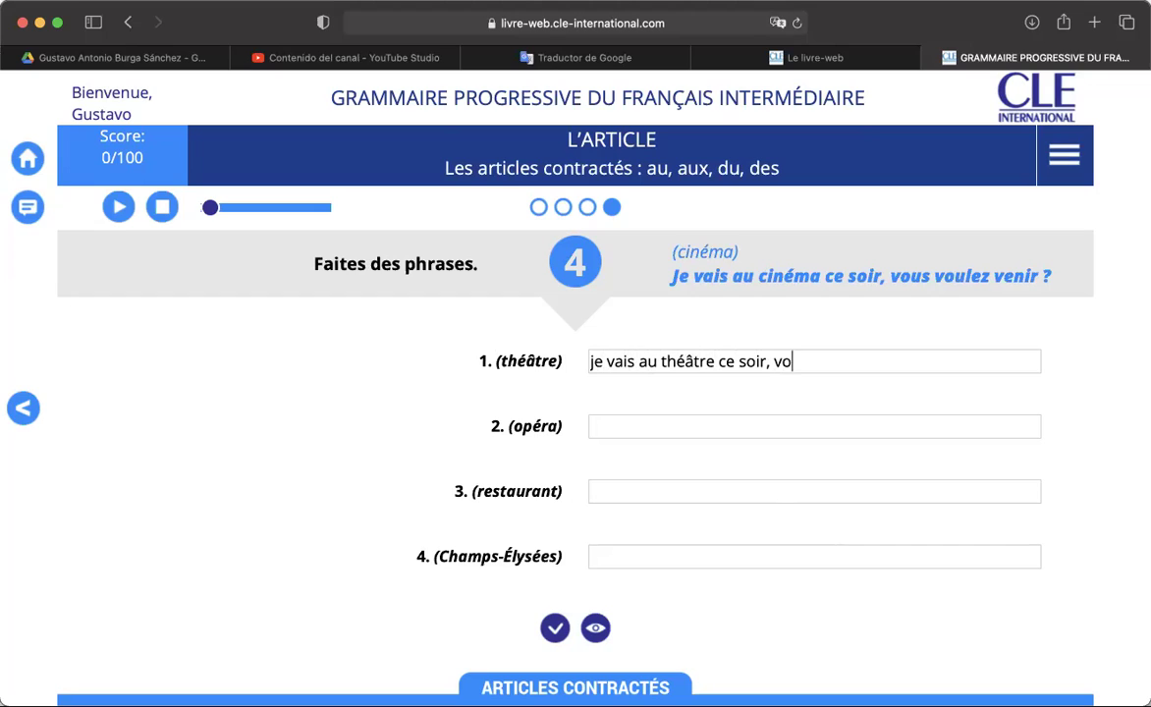
text(us voulez venir?)
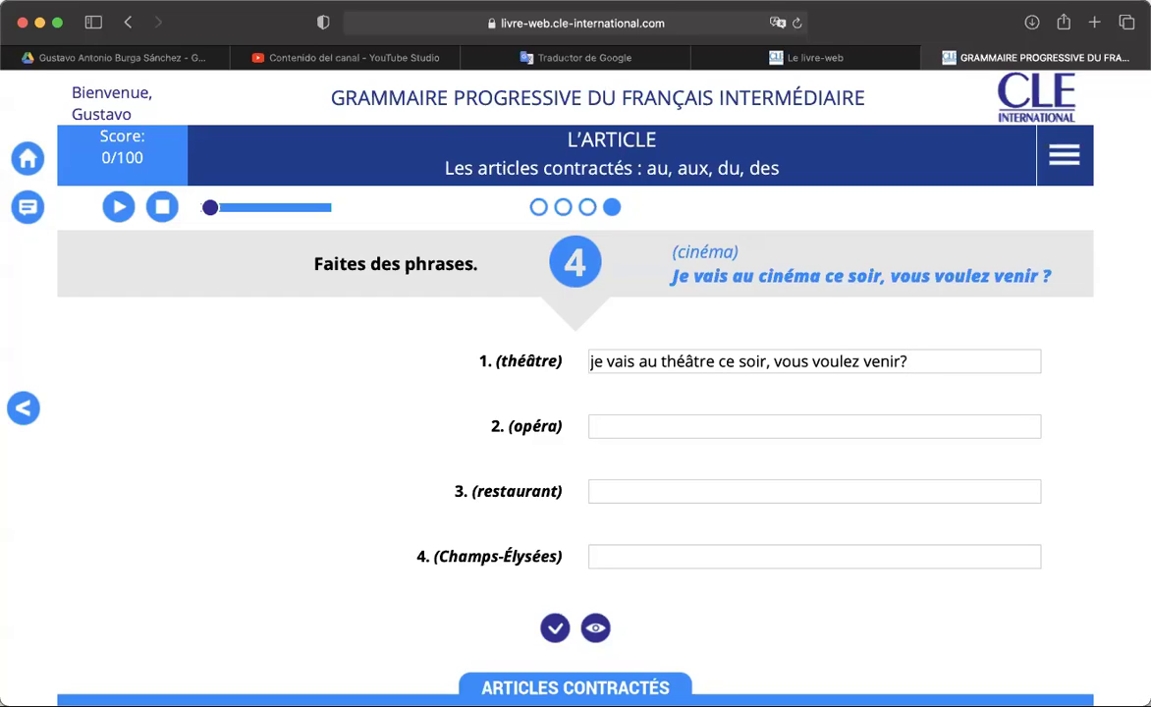
Step: Answer item 2 with "je vais à l'opéra ce soir, vous voulez venir?" and item 3 with "je vais au restaurant ce soir, vous voulez venir?"
click(851, 427)
text(je vais à l'opéra ce soir, vous voulez venir?)
click(742, 497)
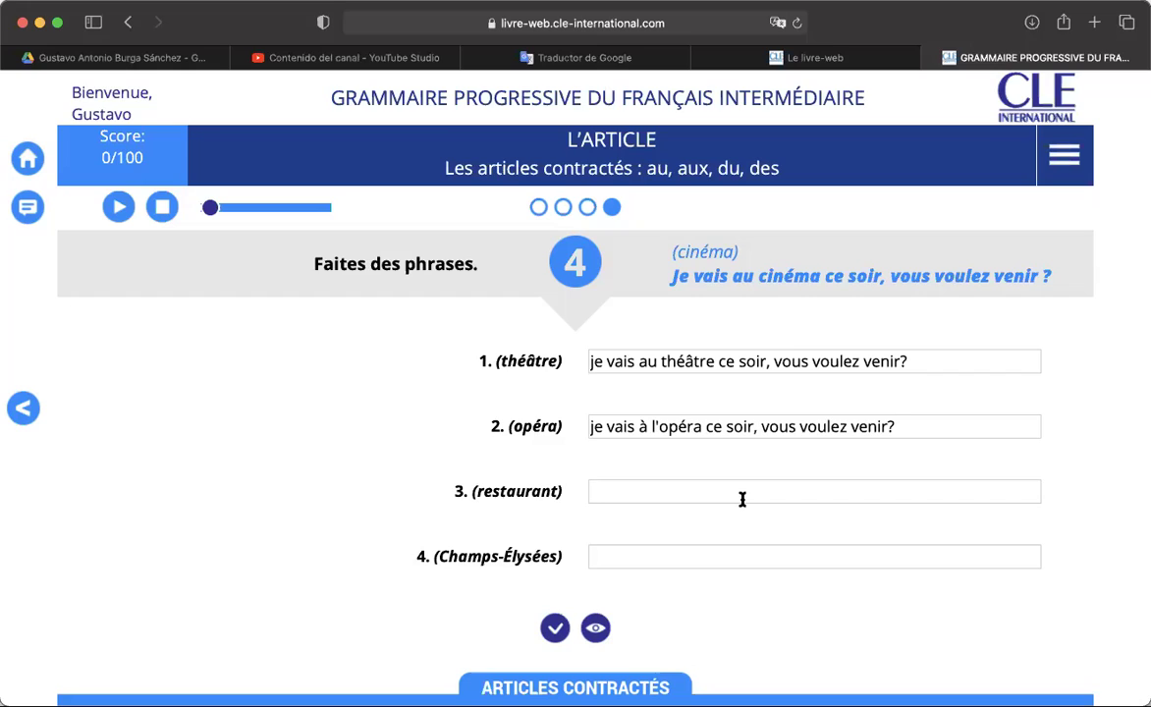
text(je vais au)
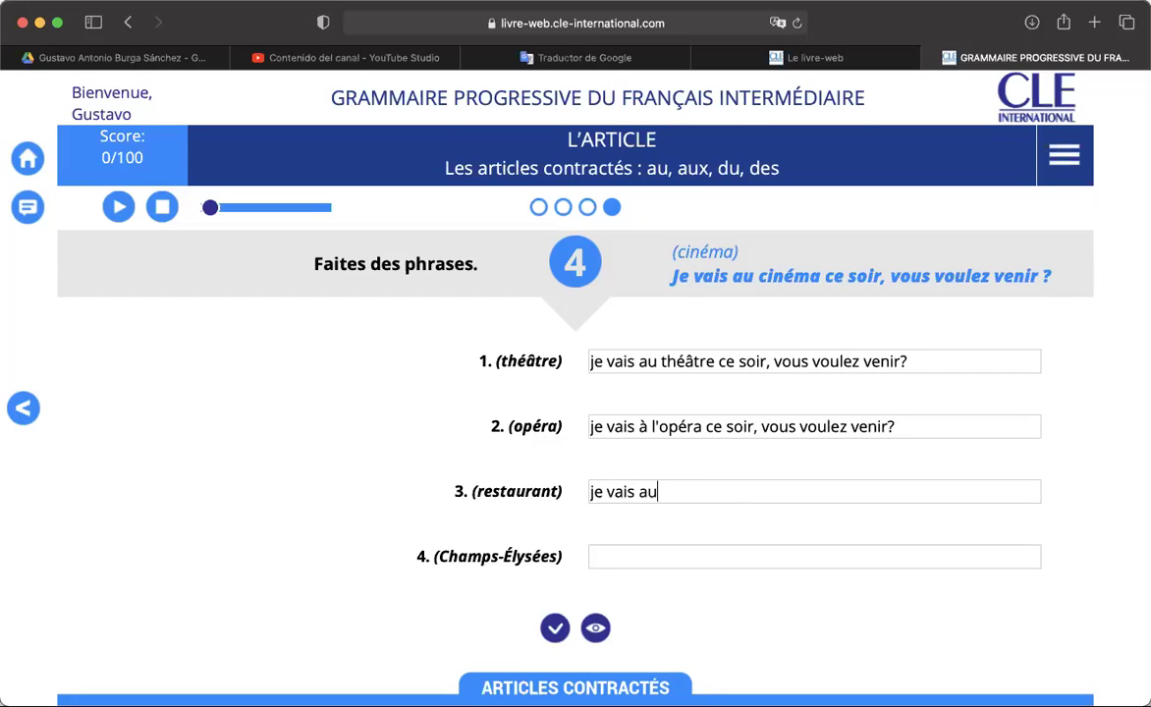
text( restaurant ce)
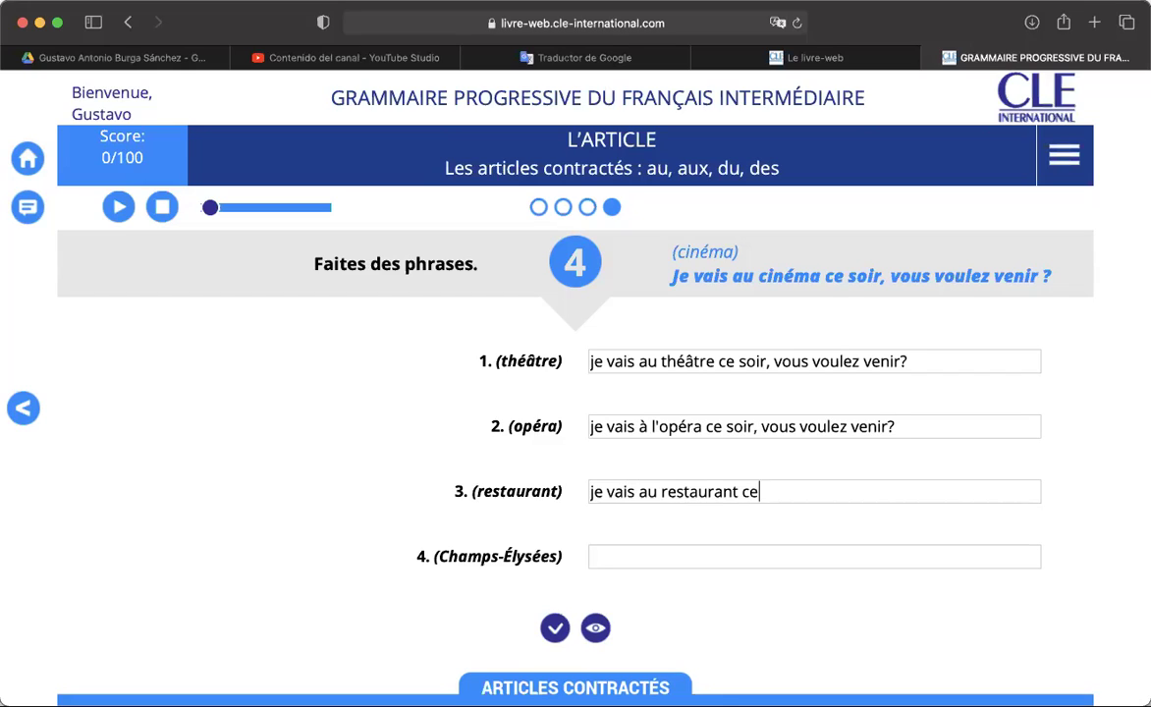
text( soir, vous voulez venir)
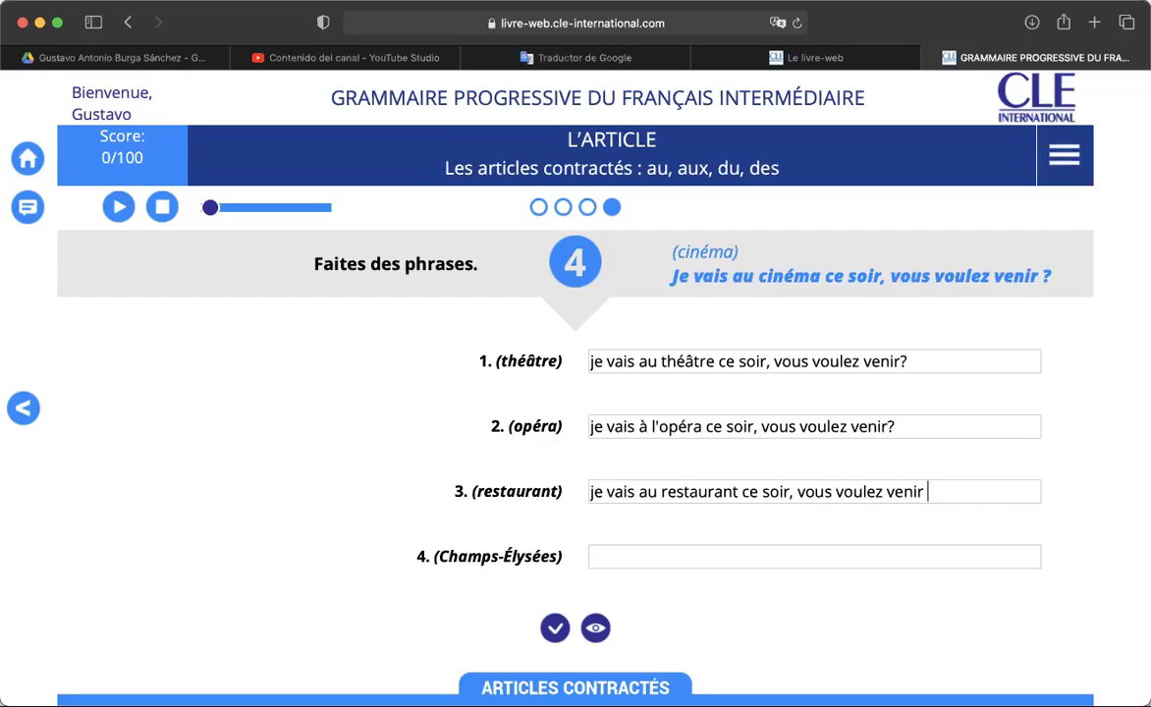
key(BackSpace)
text(?)
Step: Answer item 4 with "je vais aux Champs-Élysées ce soir, vous voulez venir?" and check the exercise answers
key(Tab)
text(je vais)
text(aux)
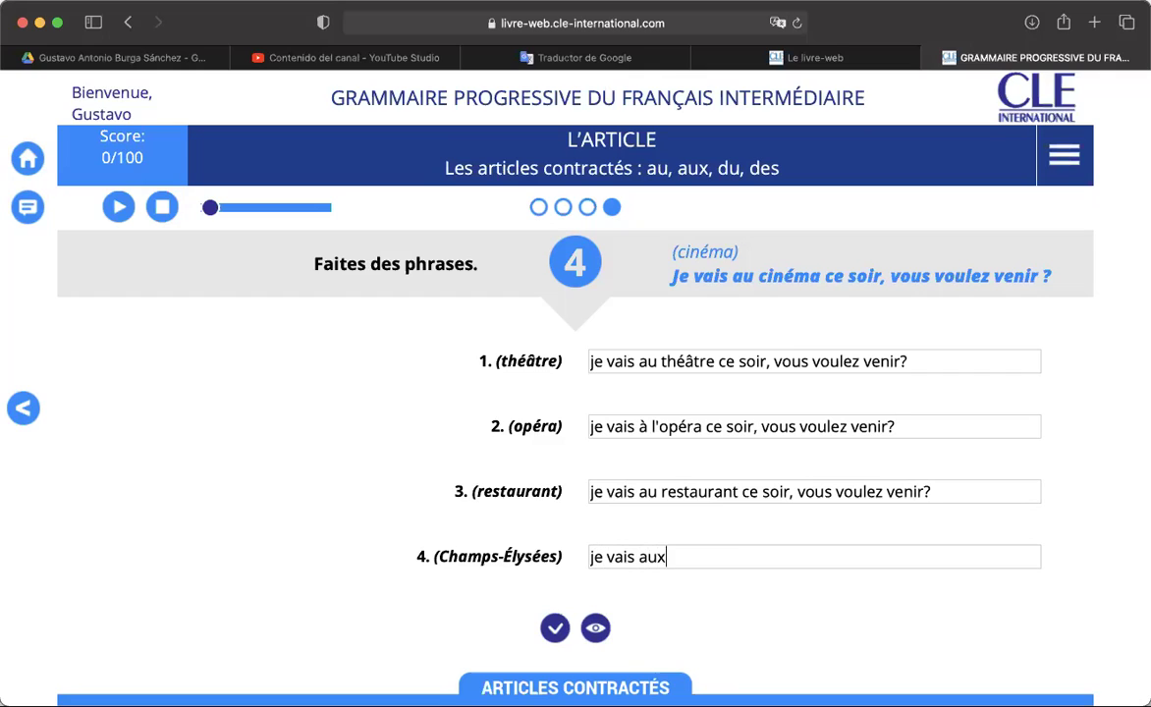
text( Champs-)
text(E)
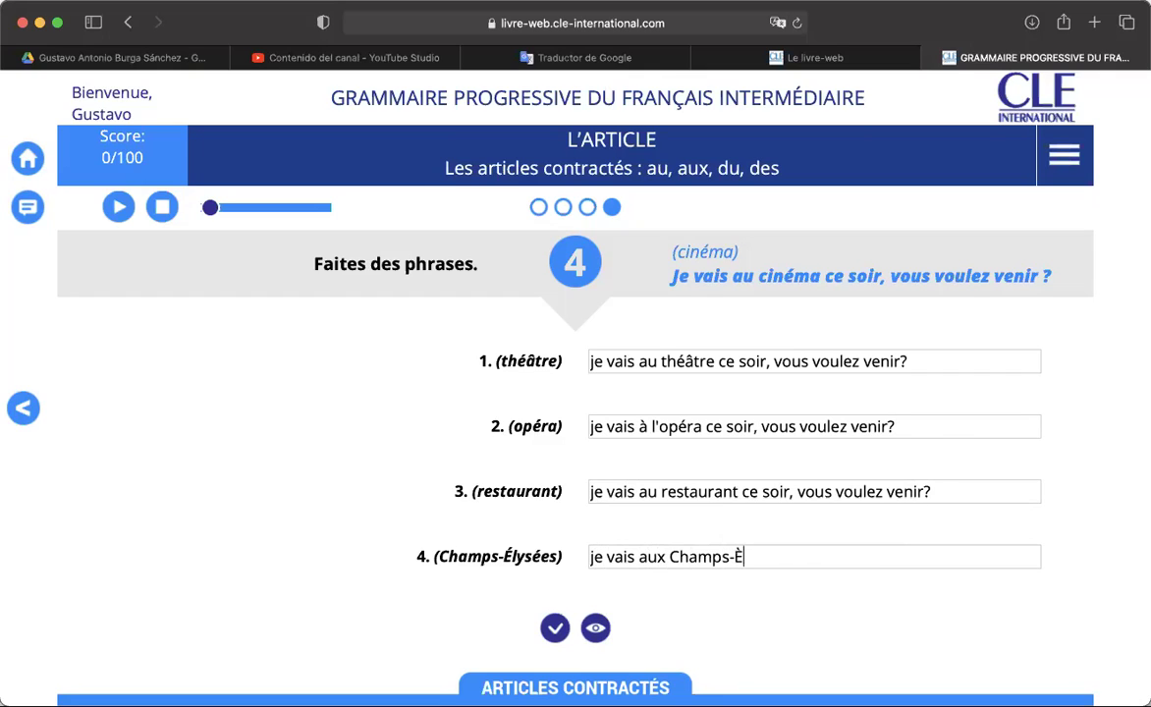
key(BackSpace)
text(Élysées ce soir)
key(BackSpace)
key(BackSpace)
text(oir, vous voulez venir?)
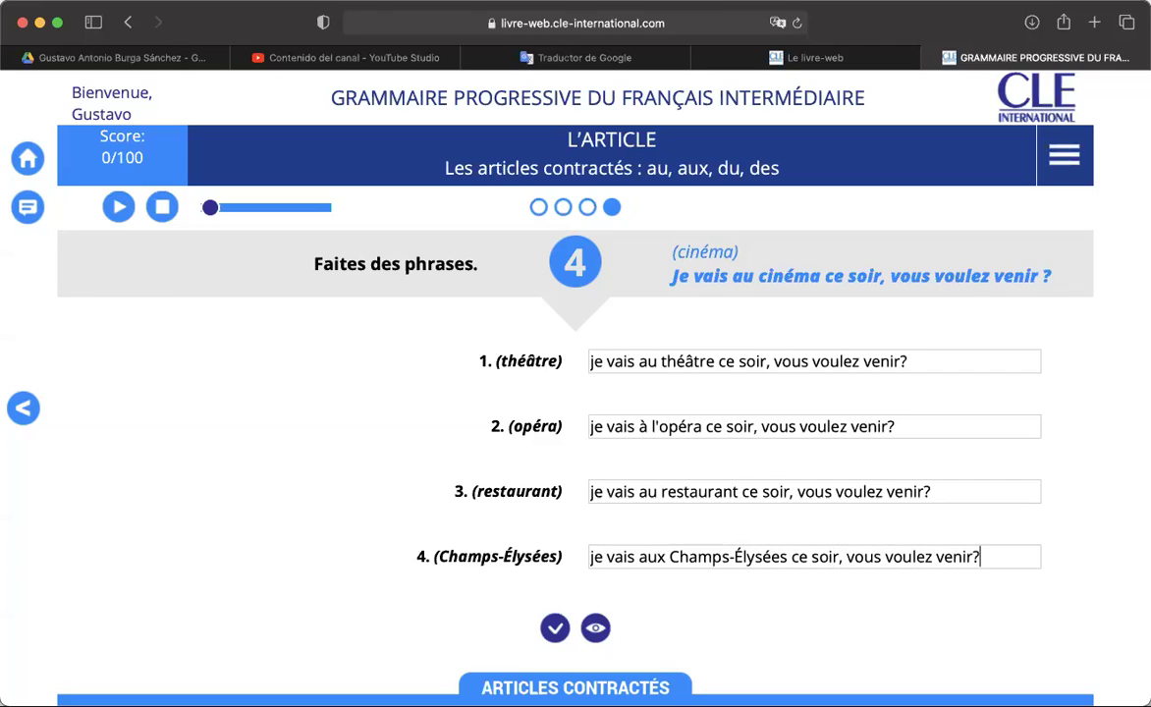
click(556, 630)
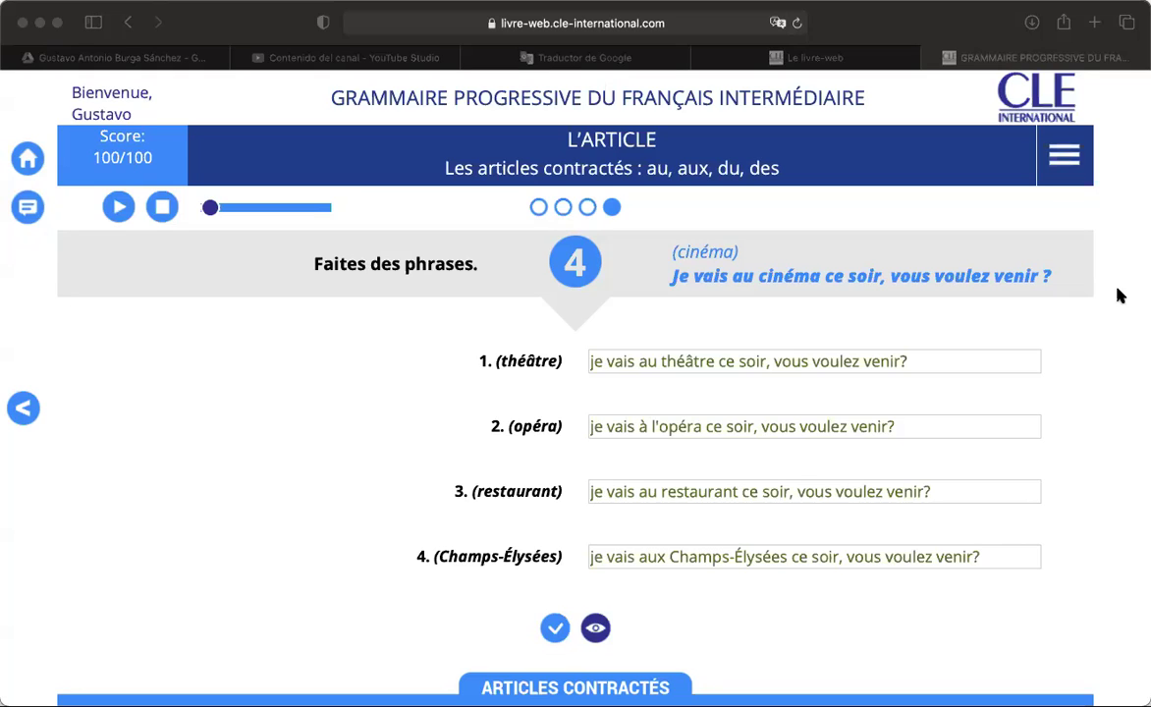
Step: Add the example "les mères." after the théâtre sentence in item 1 and highlight it
click(1119, 295)
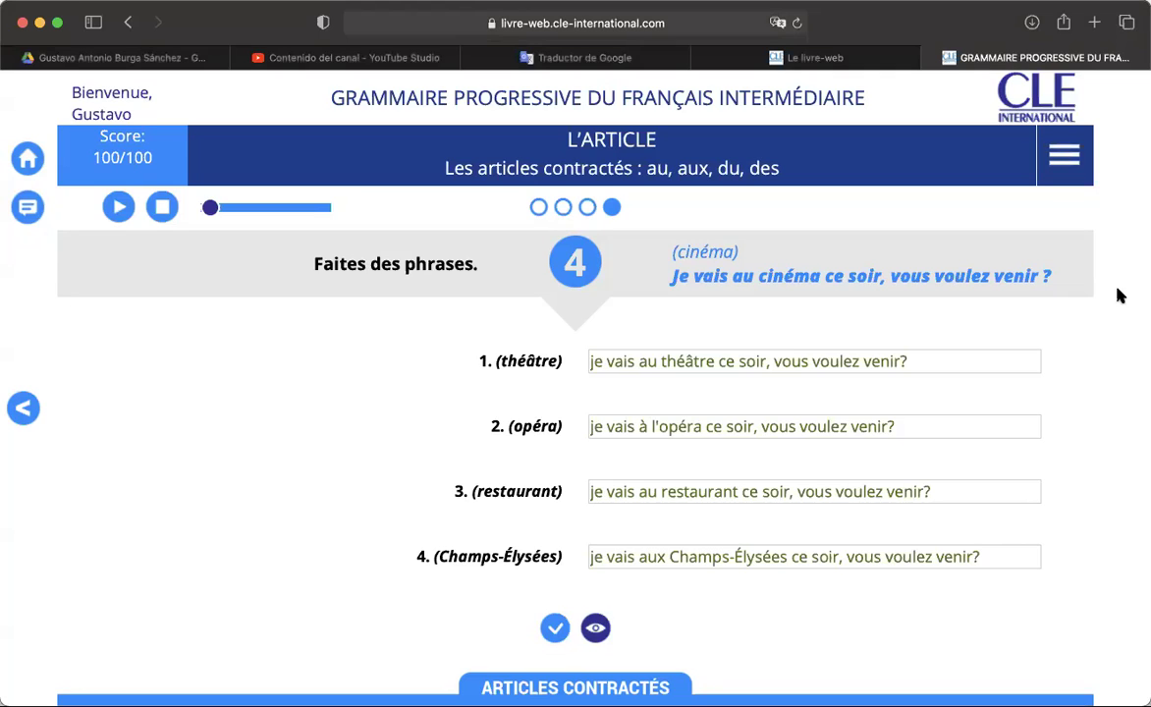
click(938, 362)
text(le)
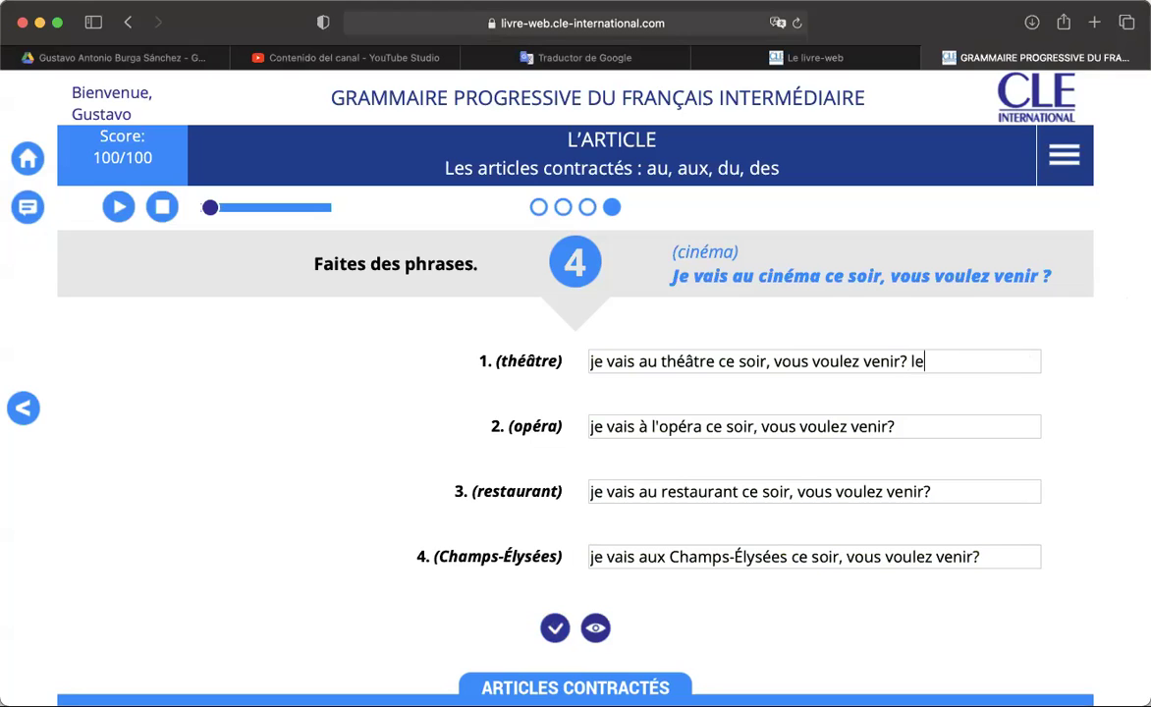
text(s mères.)
drag(912, 361, 988, 363)
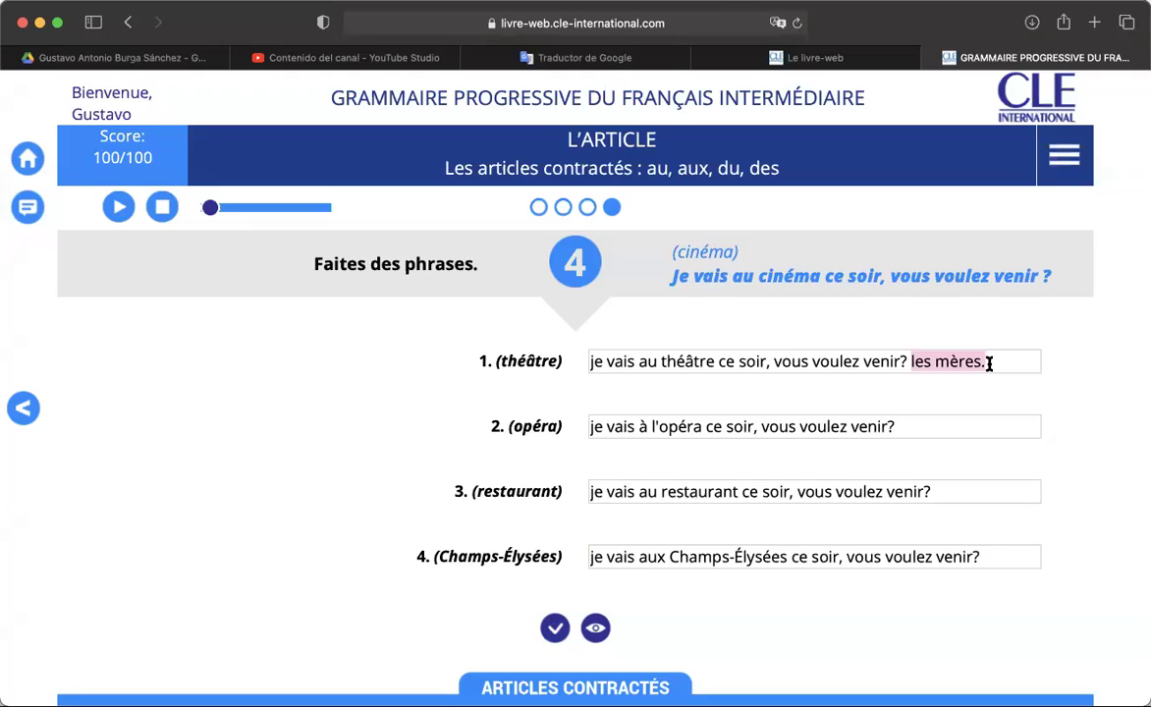
click(1030, 361)
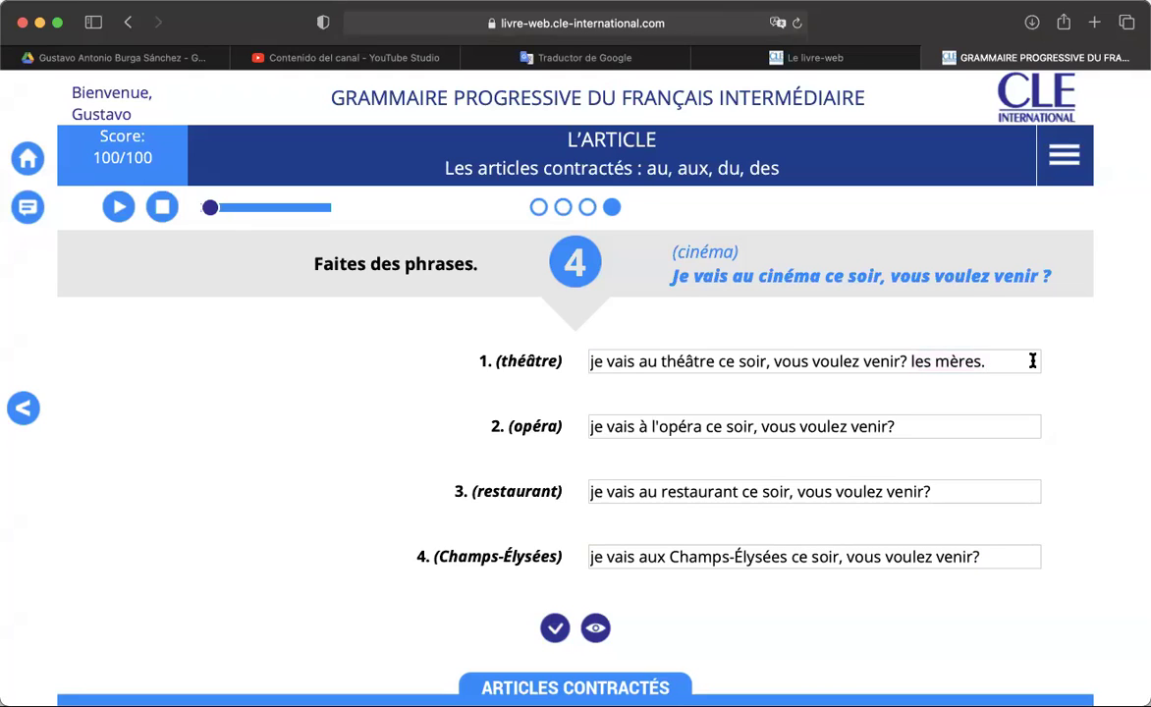
Step: Change the example's "les" to "aux" in item 1 and delete the whole added phrase
double_click(920, 362)
text(aux)
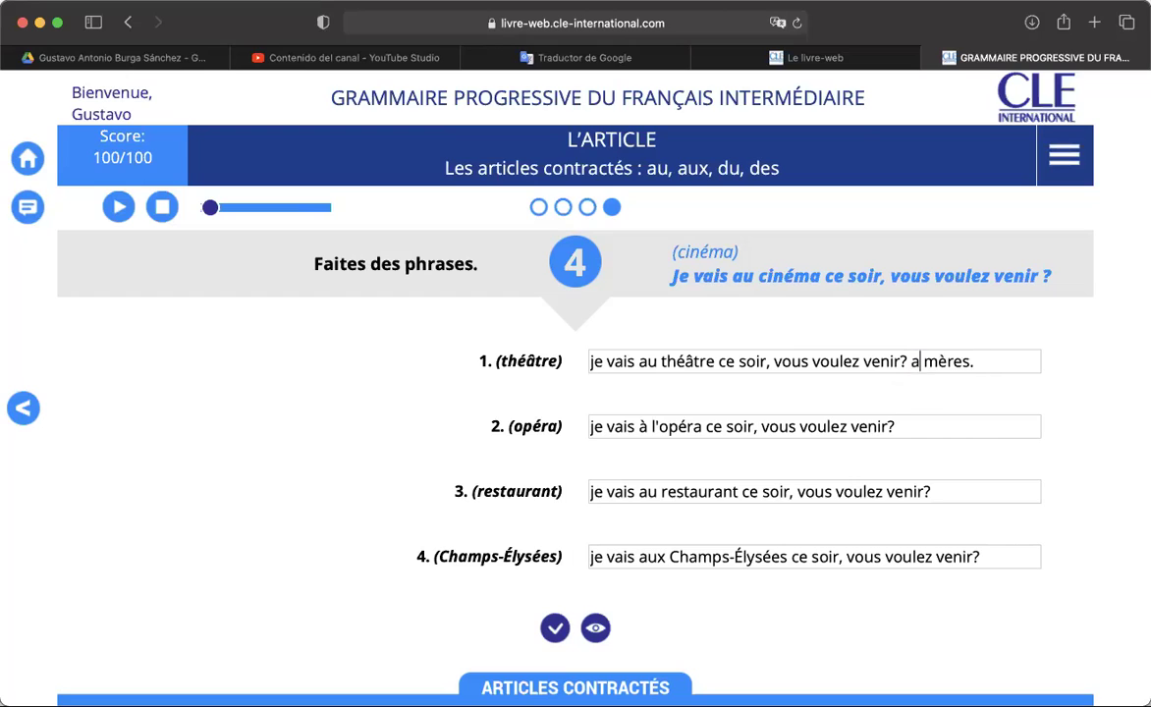
key(BackSpace)
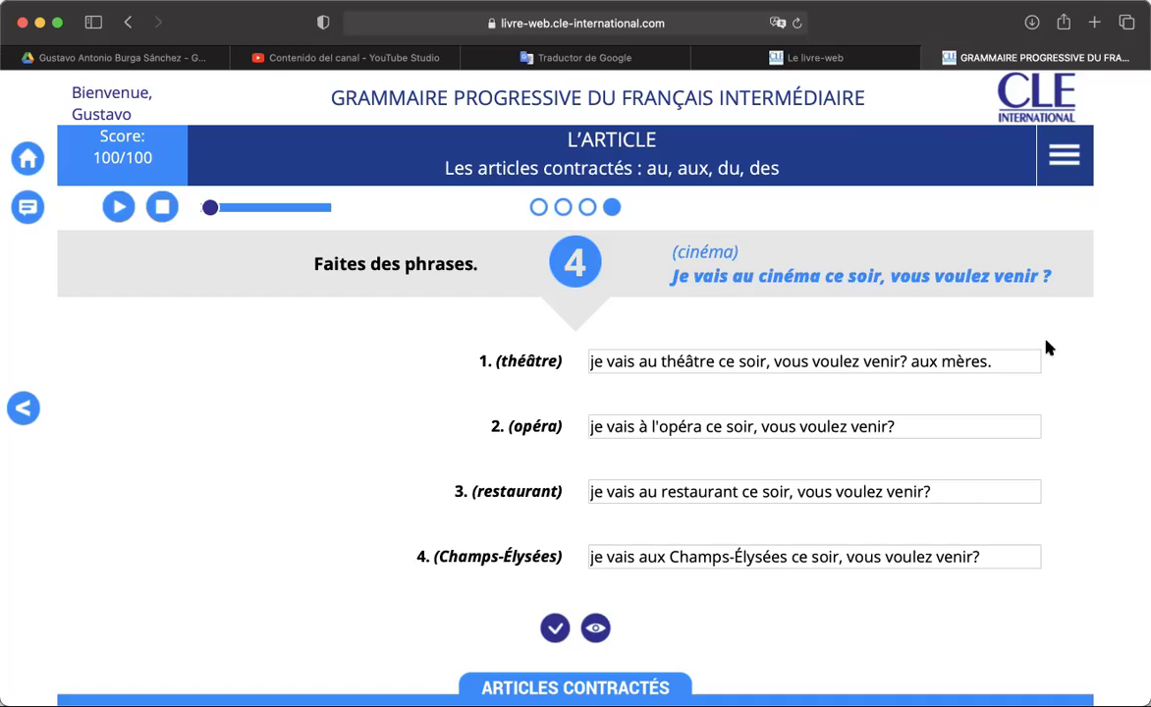
drag(1027, 360, 916, 364)
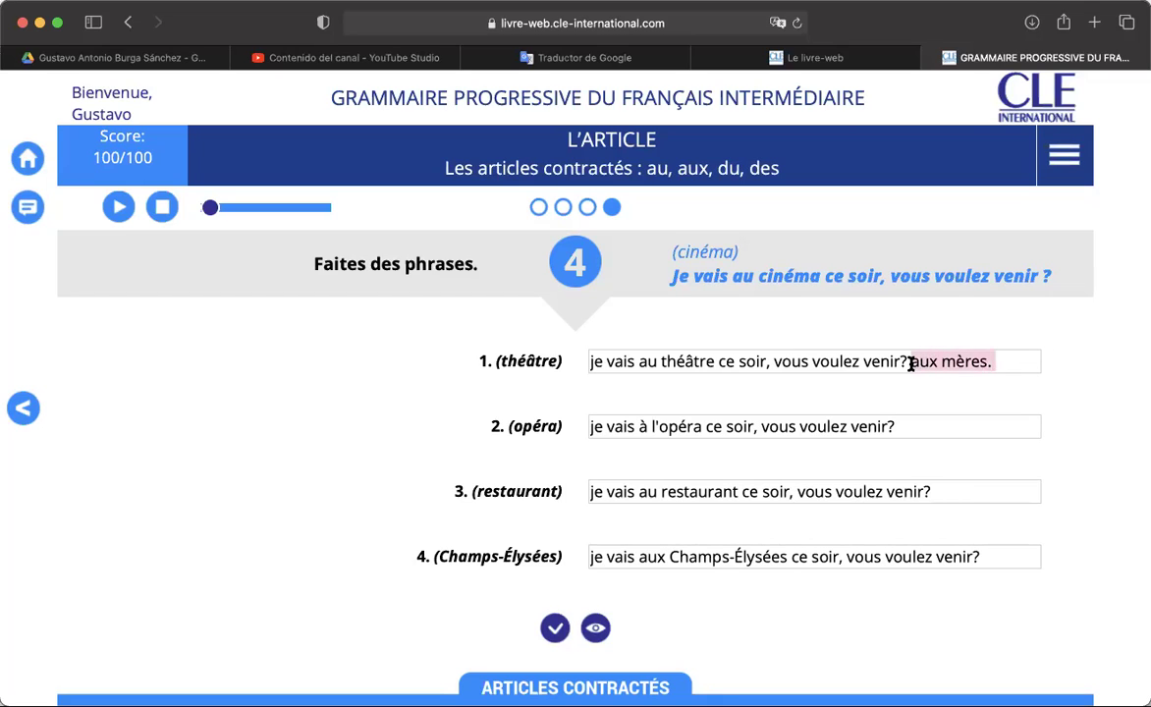
key(BackSpace)
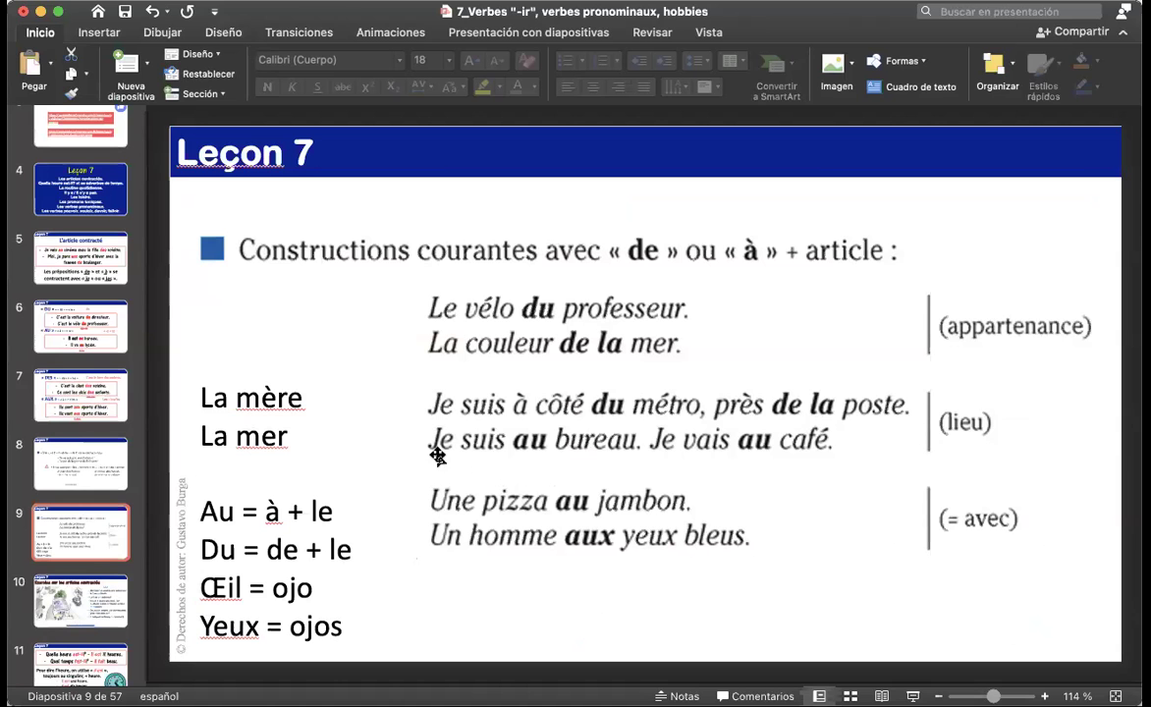
Step: In the PowerPoint Leçon 7 presentation, view slide 8 on non-contracted articles and return to slide 9 on constructions with "de" or "à"
click(85, 478)
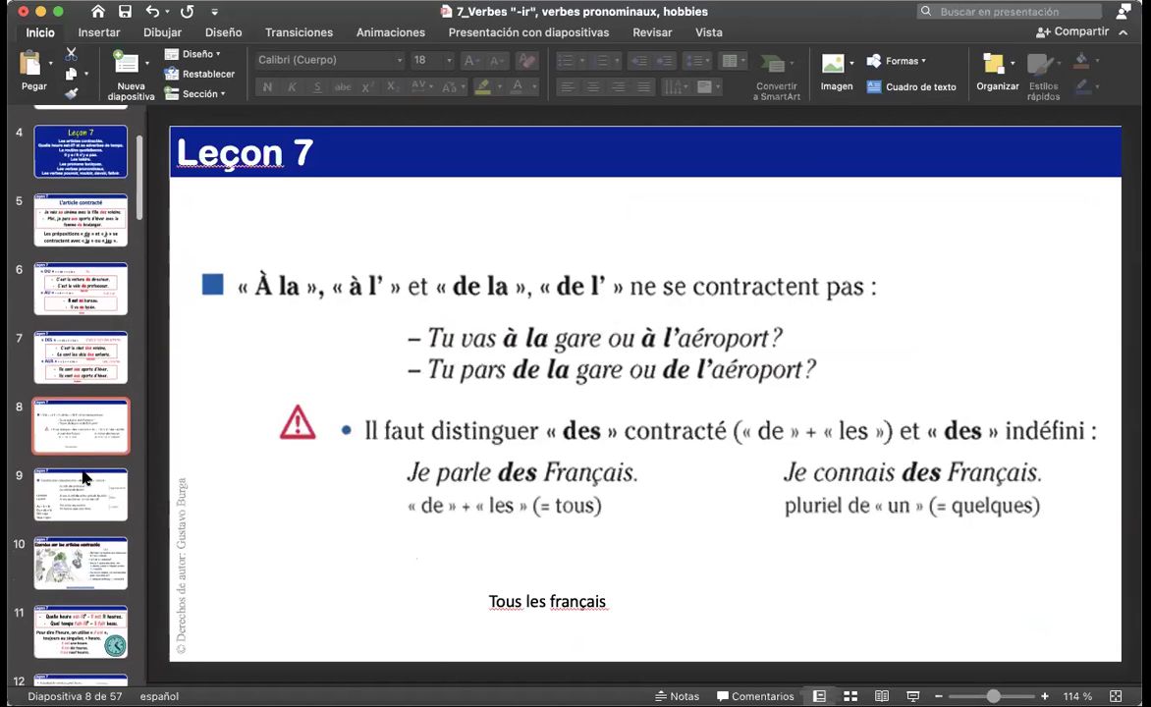
scroll(85, 476, down, 4)
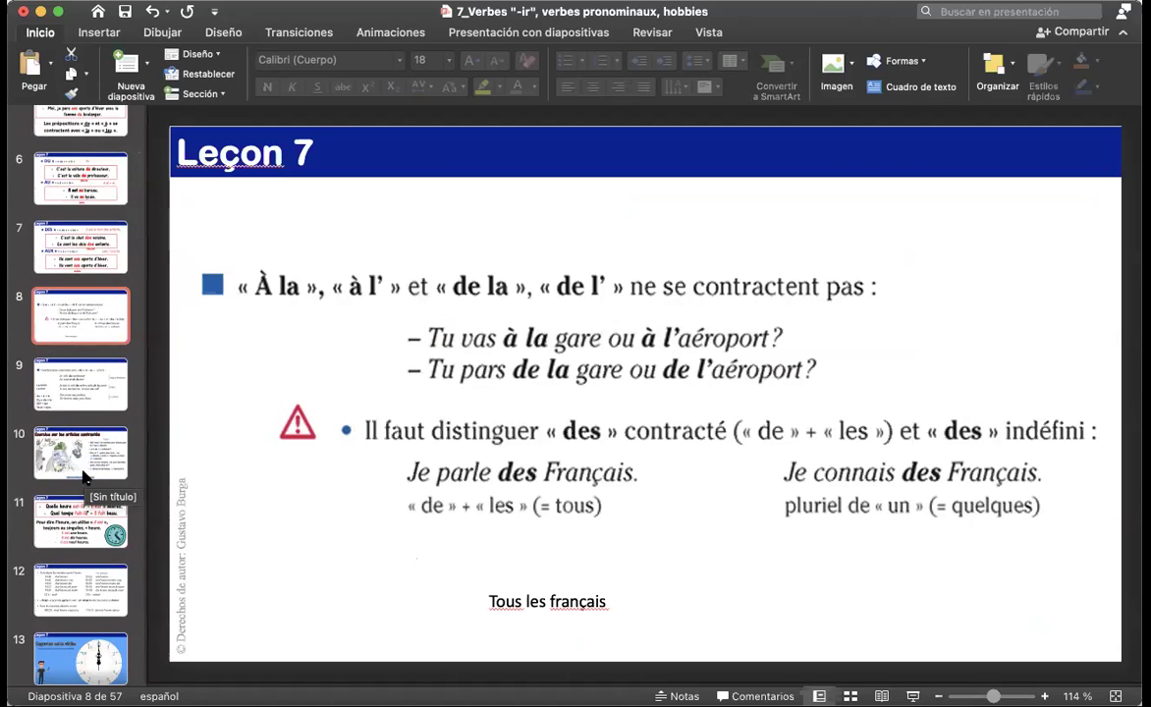
click(102, 403)
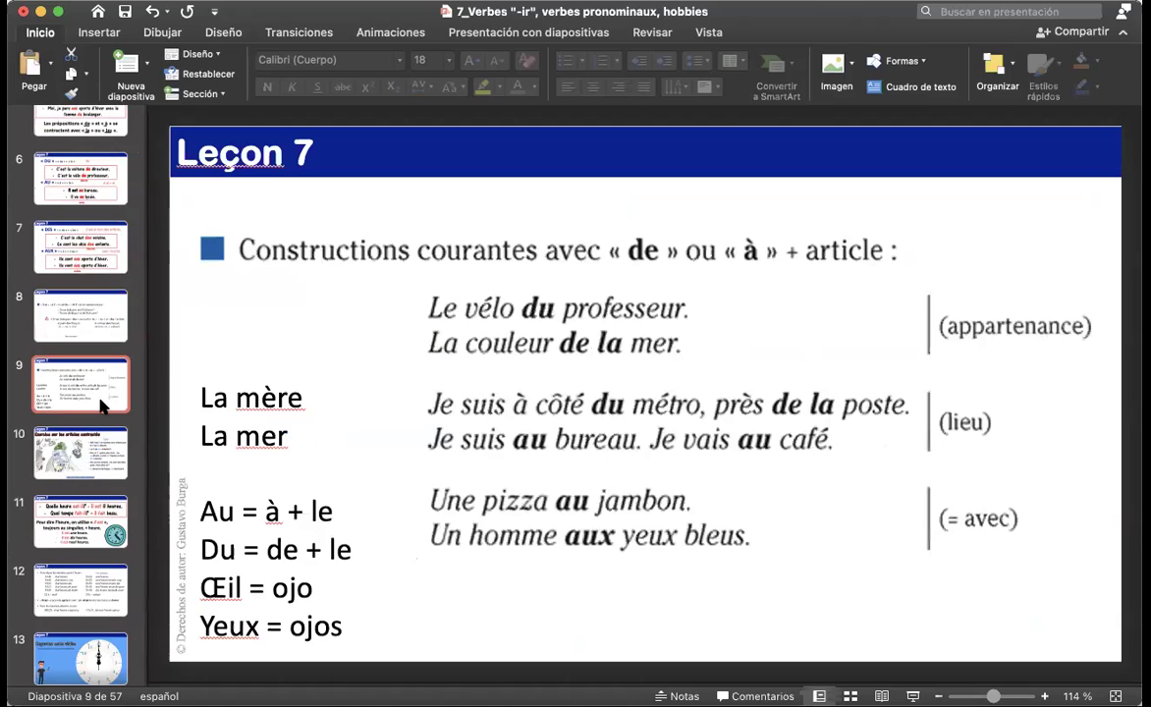